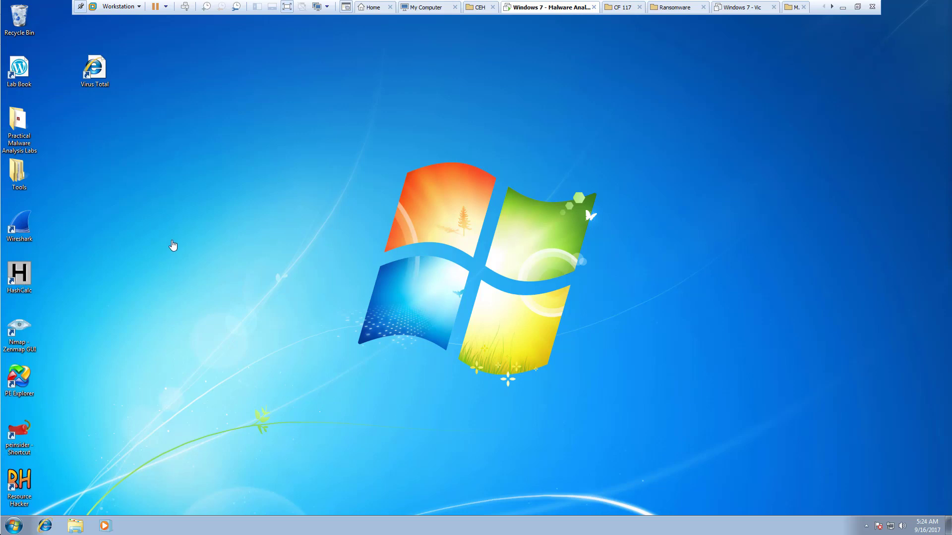
# Step: Launch VirusTotal in Internet Explorer from the desktop shortcut and centre the browser window
pyautogui.doubleClick(99, 69)
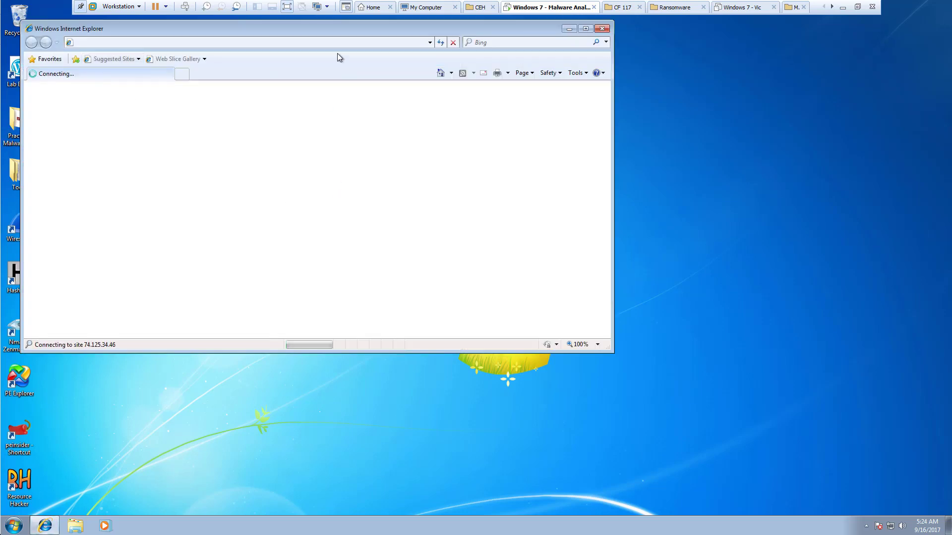
pyautogui.moveTo(336, 31); pyautogui.dragTo(547, 103)
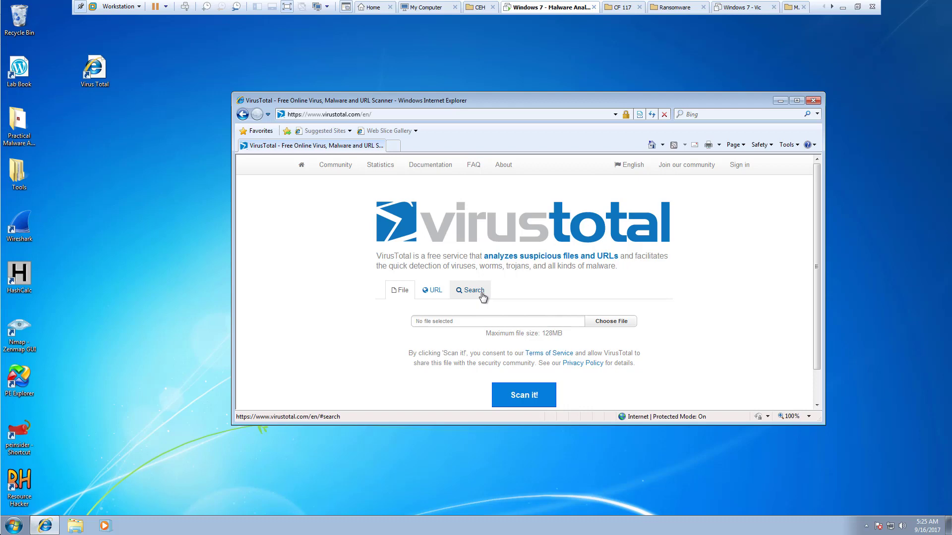
# Step: Choose Lab01-01.dll from Practical Malware Analysis Labs > Chapter_1L as the upload file, then enlarge the window
pyautogui.click(618, 325)
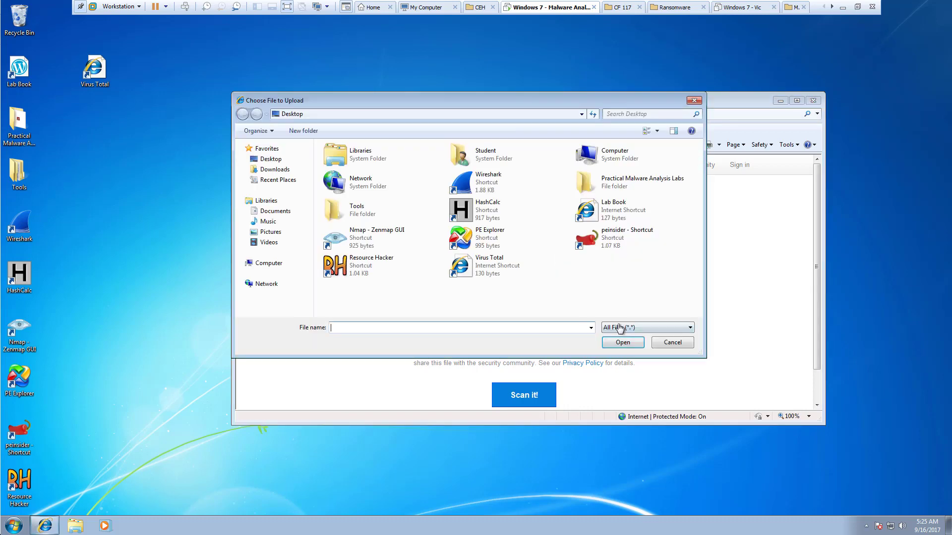
pyautogui.doubleClick(644, 186)
pyautogui.doubleClick(356, 163)
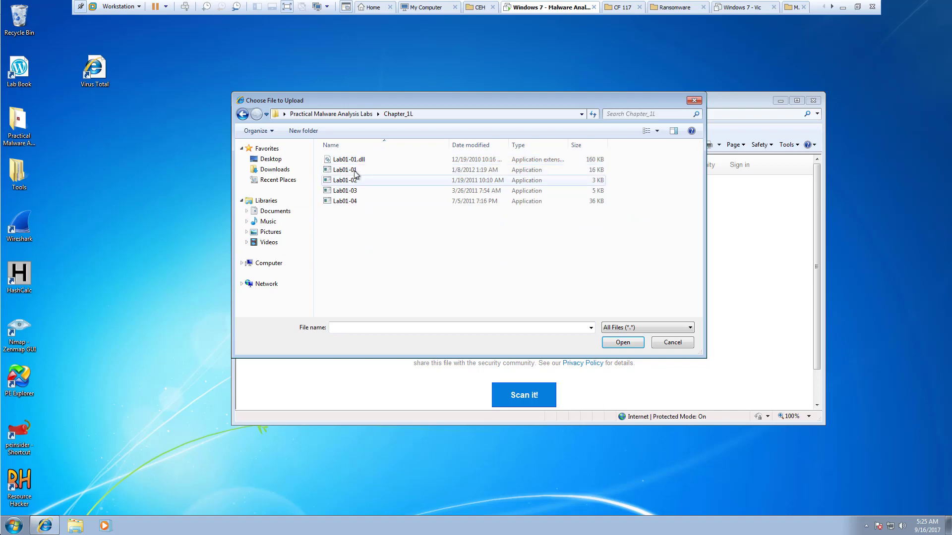
pyautogui.click(364, 159)
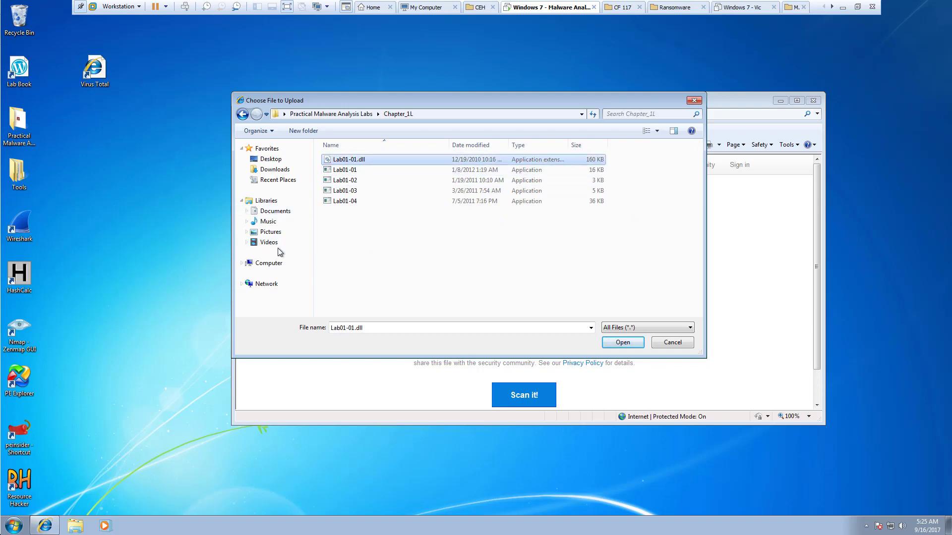
pyautogui.press('Return')
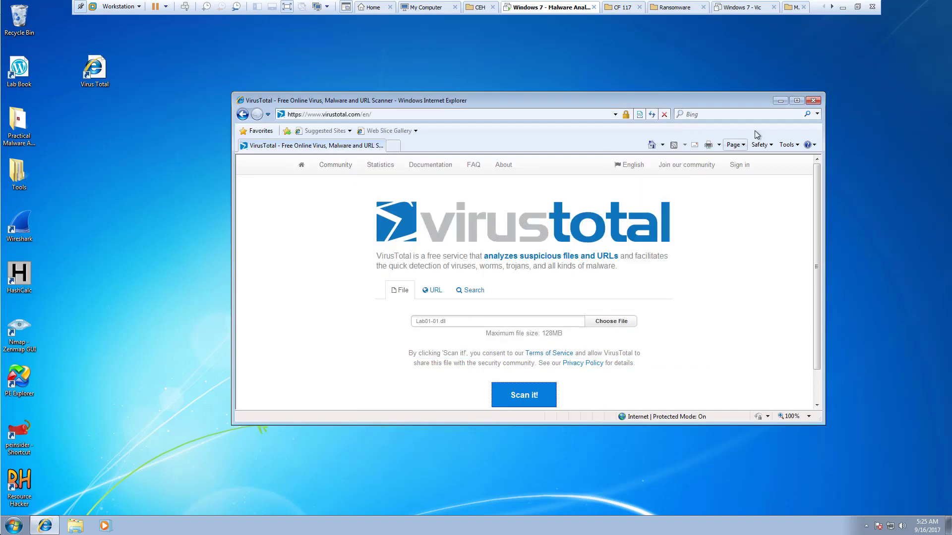
pyautogui.moveTo(823, 423); pyautogui.dragTo(917, 519)
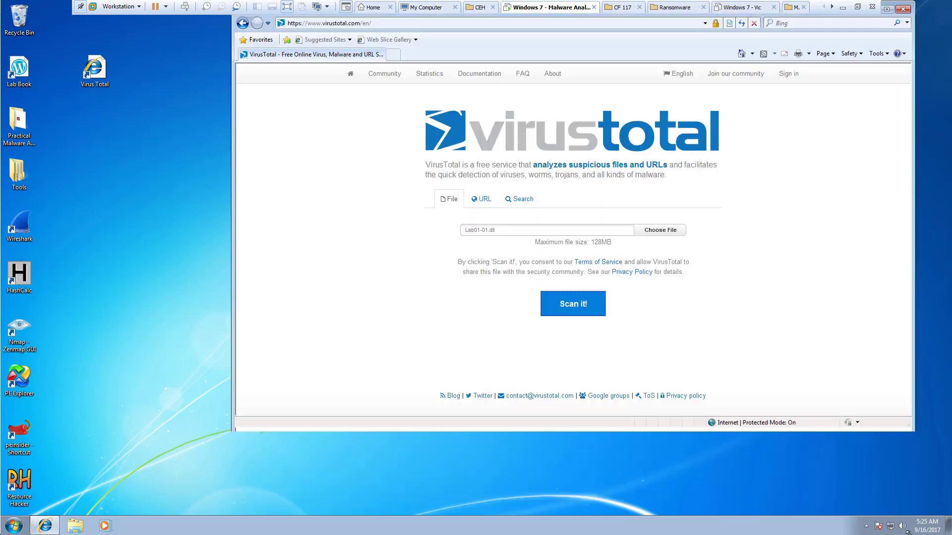
# Step: Submit Lab01-01.dll and point out the 'File already analysed' heading, last-analysed date and '9 hours' age
pyautogui.click(574, 304)
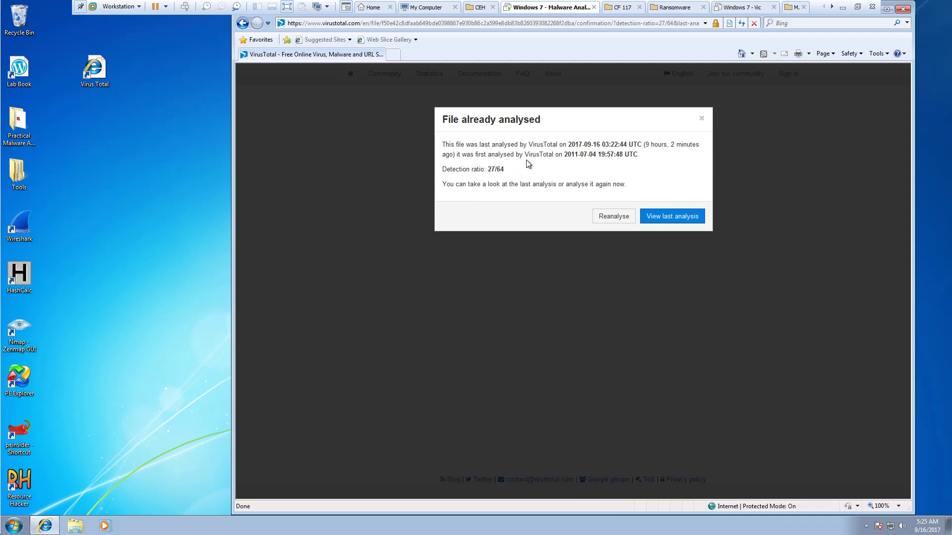
pyautogui.moveTo(442, 121); pyautogui.dragTo(577, 127)
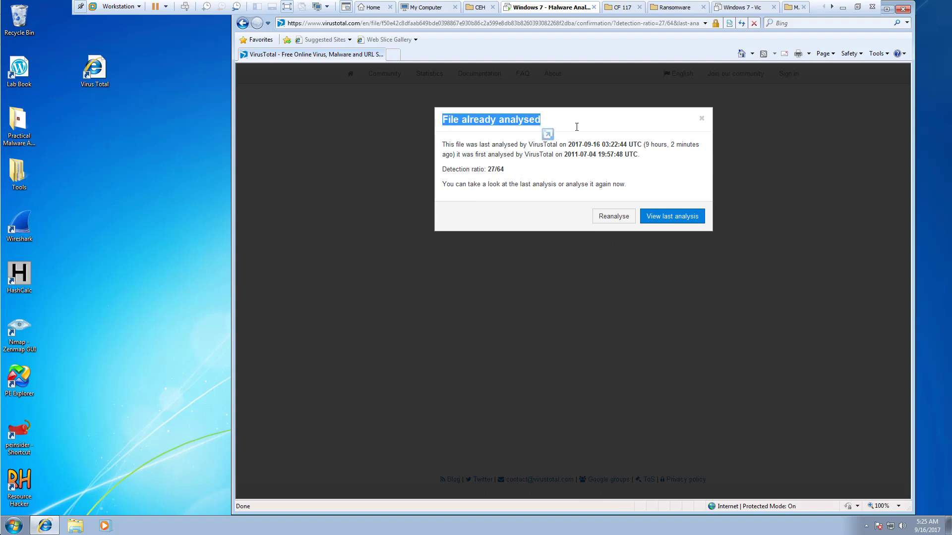
pyautogui.moveTo(529, 145); pyautogui.dragTo(644, 145)
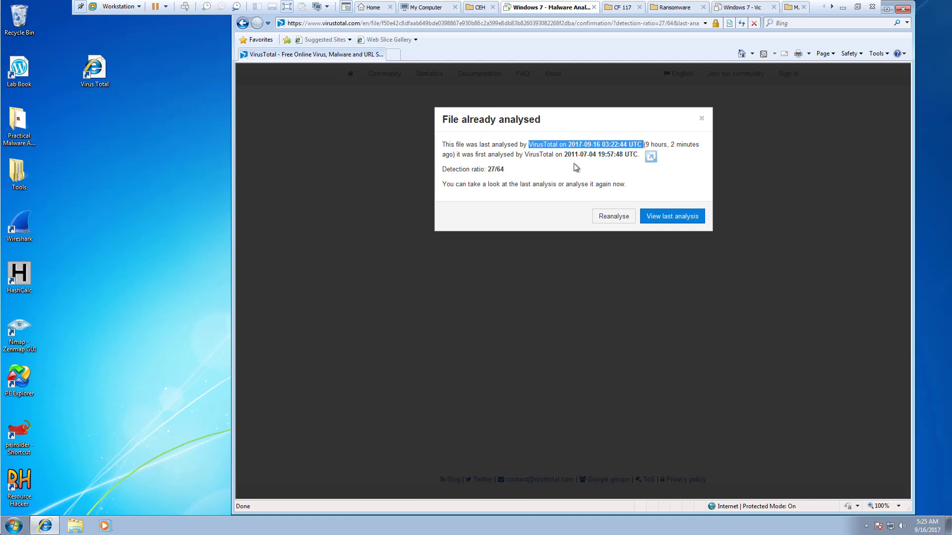
pyautogui.click(667, 144)
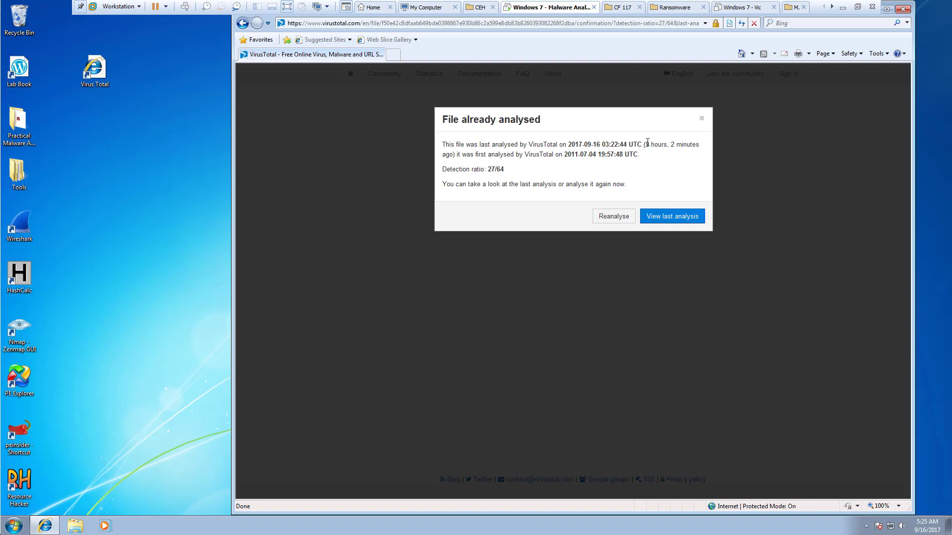
pyautogui.moveTo(647, 145); pyautogui.dragTo(663, 144)
pyautogui.click(658, 183)
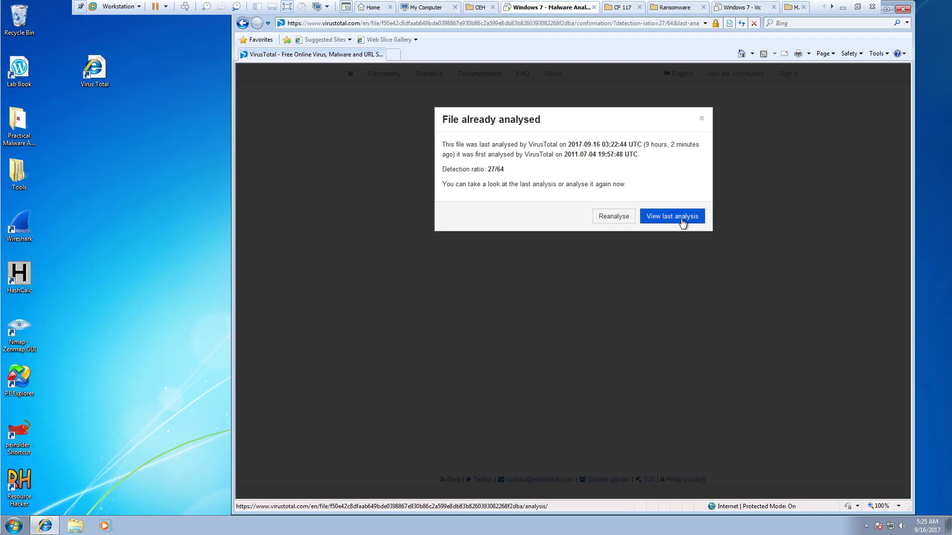
# Step: Reanalyse Lab01-01.dll and highlight its SHA256 hash on the live results page
pyautogui.click(613, 219)
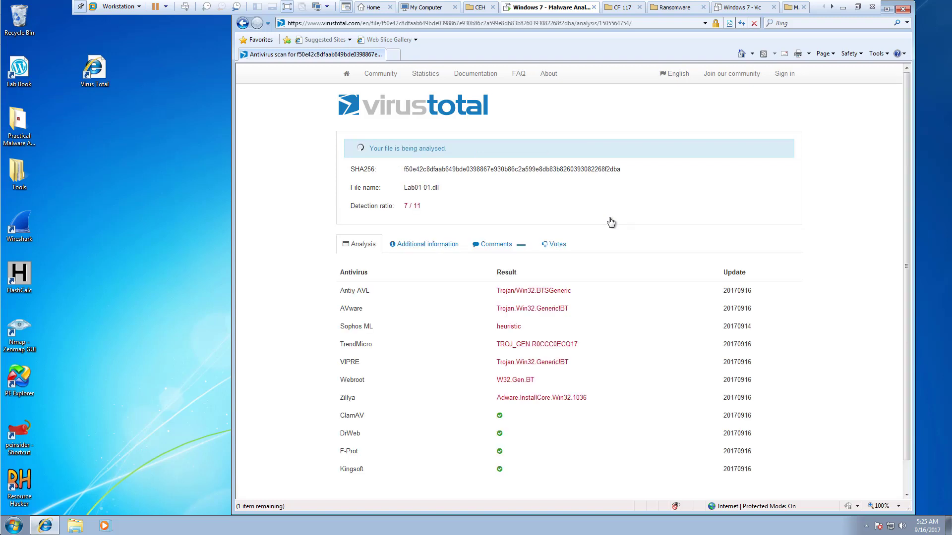
pyautogui.moveTo(404, 169); pyautogui.dragTo(637, 171)
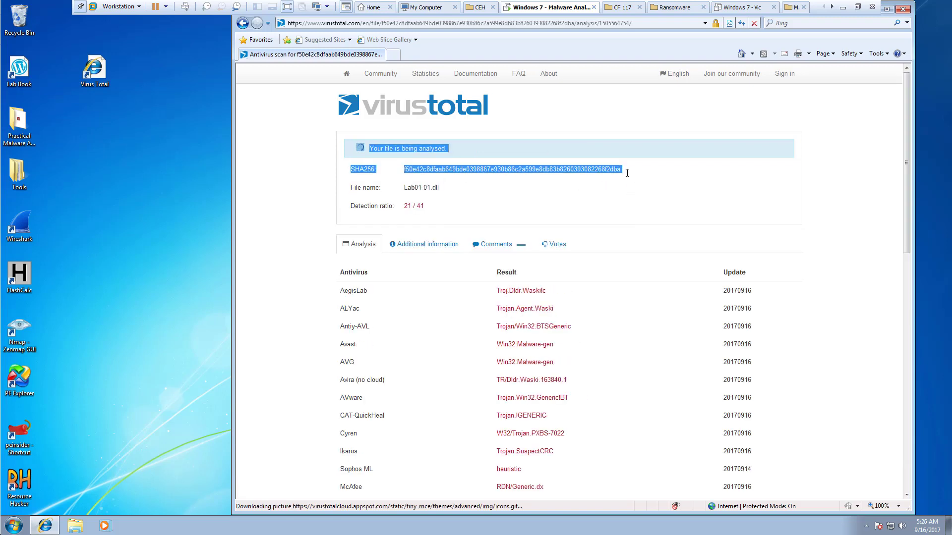
pyautogui.click(624, 174)
# Step: Scroll the detection list and highlight the flagged rows from Webroot through VIPRE
pyautogui.scroll(-2, 625, 174)
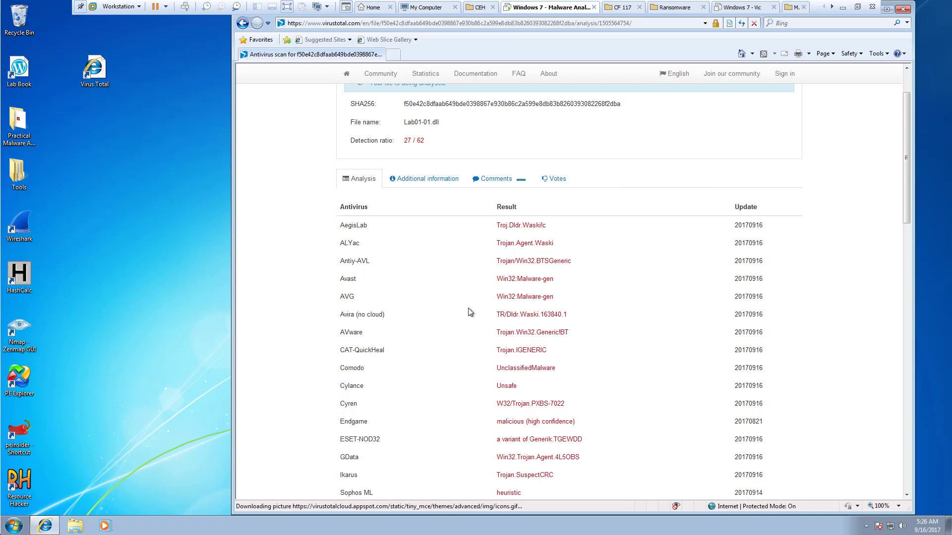
pyautogui.scroll(-5, 471, 313)
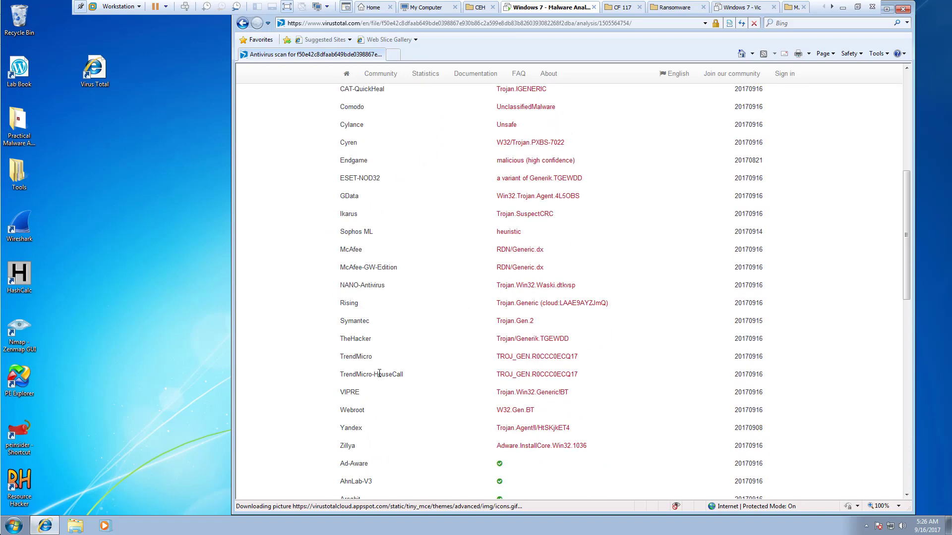
pyautogui.doubleClick(351, 408)
pyautogui.moveTo(498, 408); pyautogui.dragTo(449, 87)
pyautogui.scroll(-2, 448, 383)
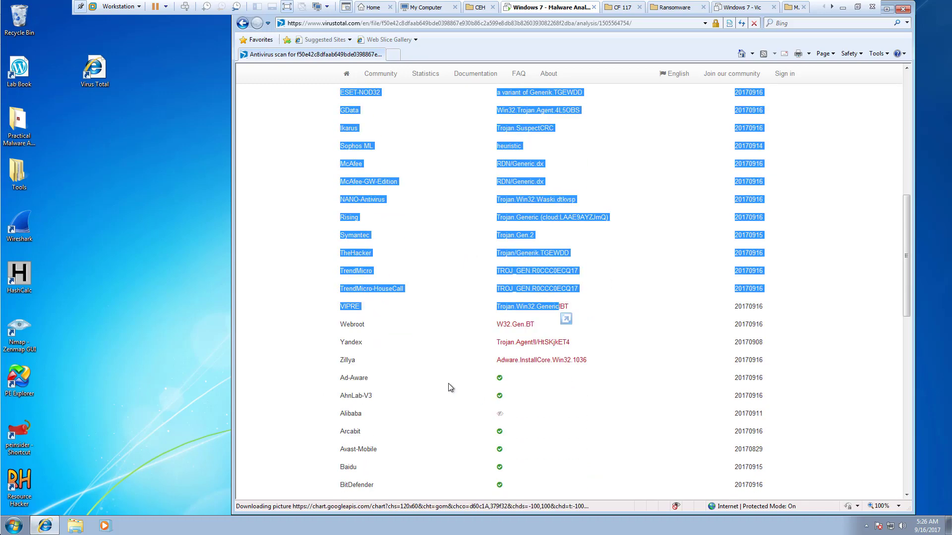
pyautogui.scroll(-3, 396, 396)
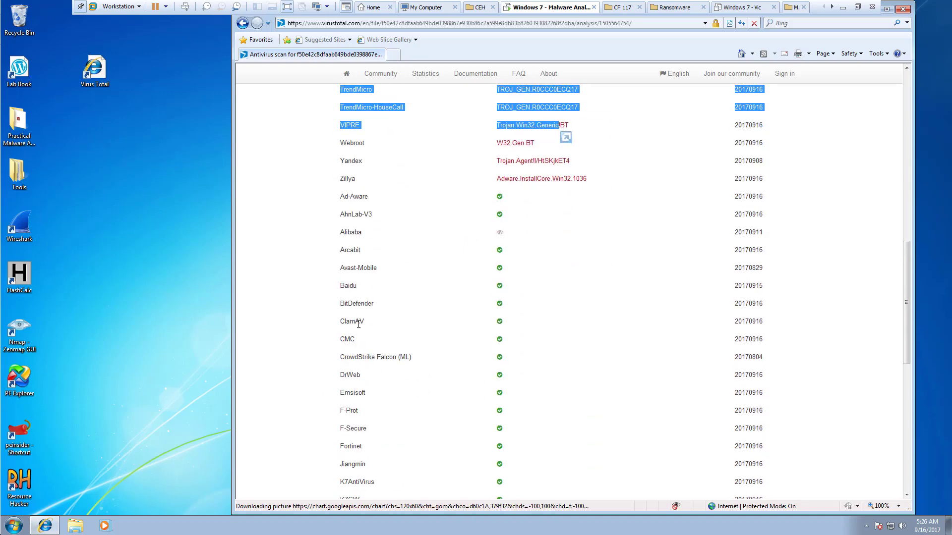
pyautogui.click(352, 308)
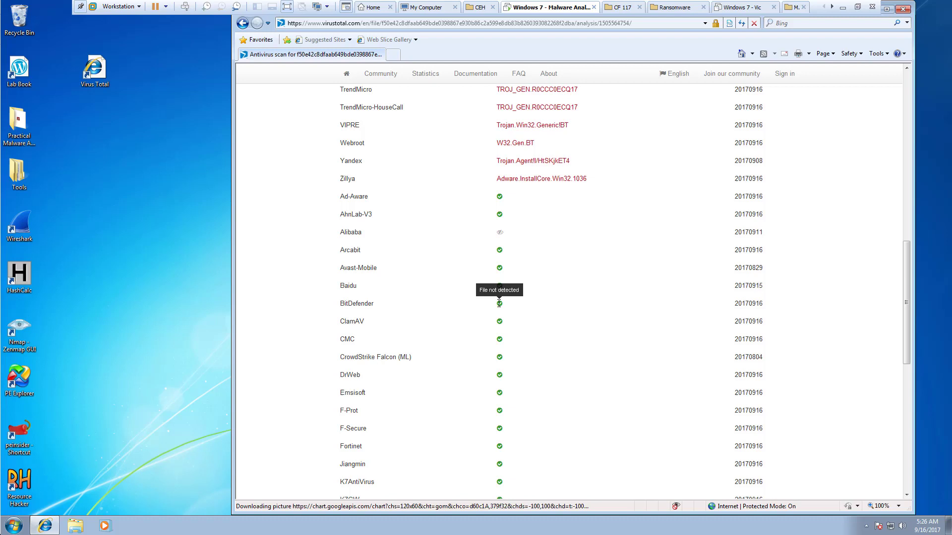
# Step: Scroll down through the remaining clean engines such as Kaspersky, then back up
pyautogui.scroll(-1, 499, 303)
pyautogui.scroll(-2, 412, 320)
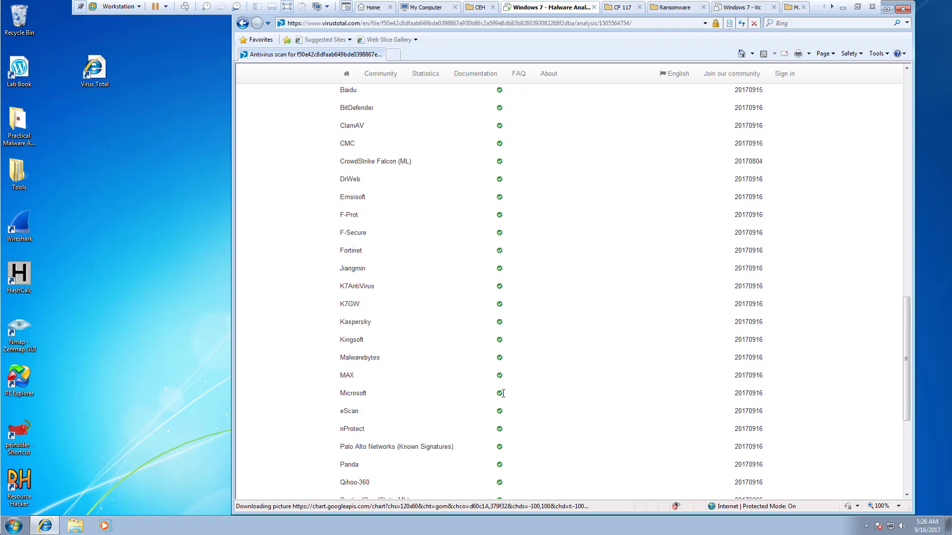
pyautogui.scroll(-1, 503, 393)
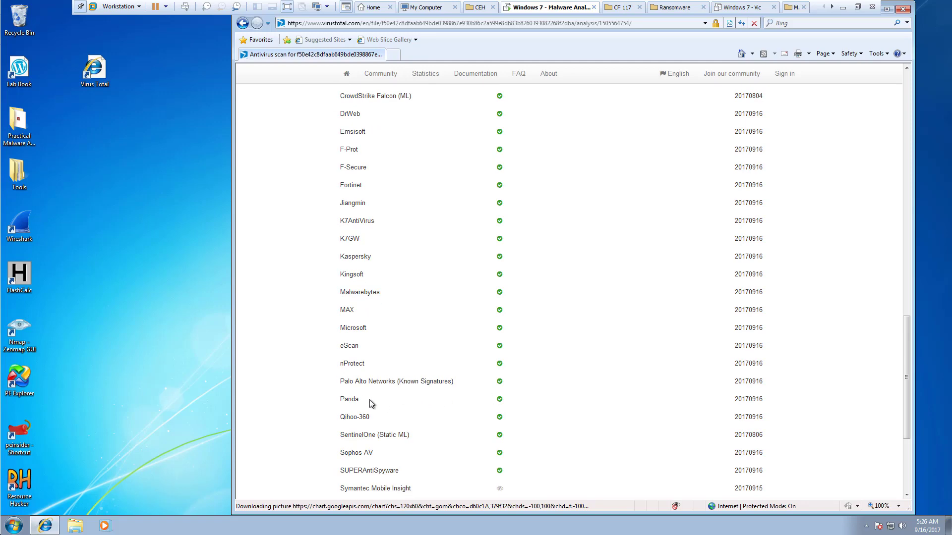
pyautogui.scroll(7, 501, 402)
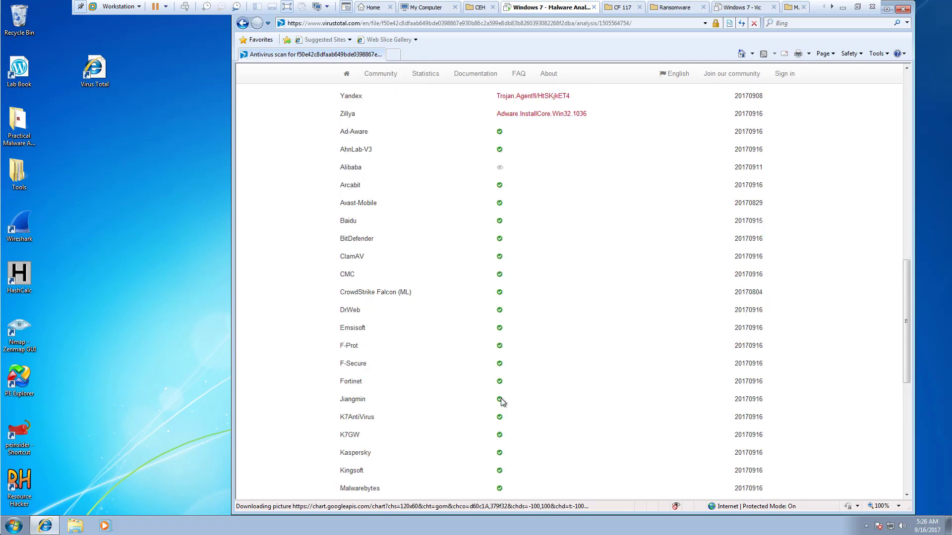
pyautogui.scroll(1, 502, 402)
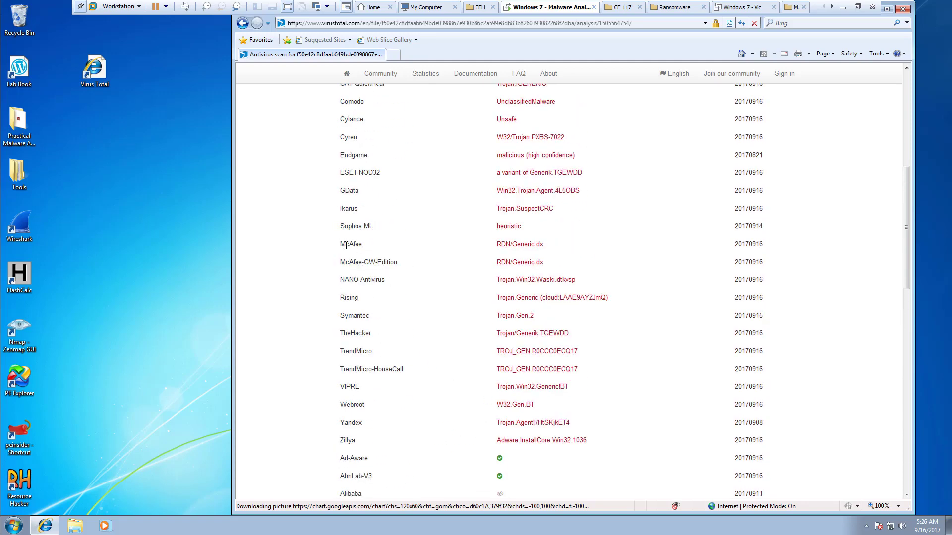
pyautogui.scroll(1, 345, 245)
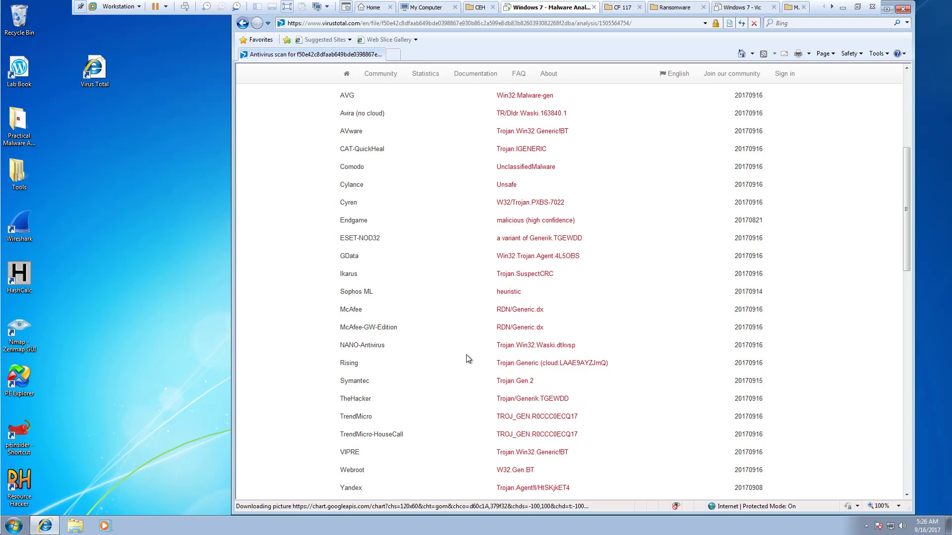
# Step: Open the DLL's File detail tab and point out the .text, .rdata and .data sections
pyautogui.scroll(5, 428, 303)
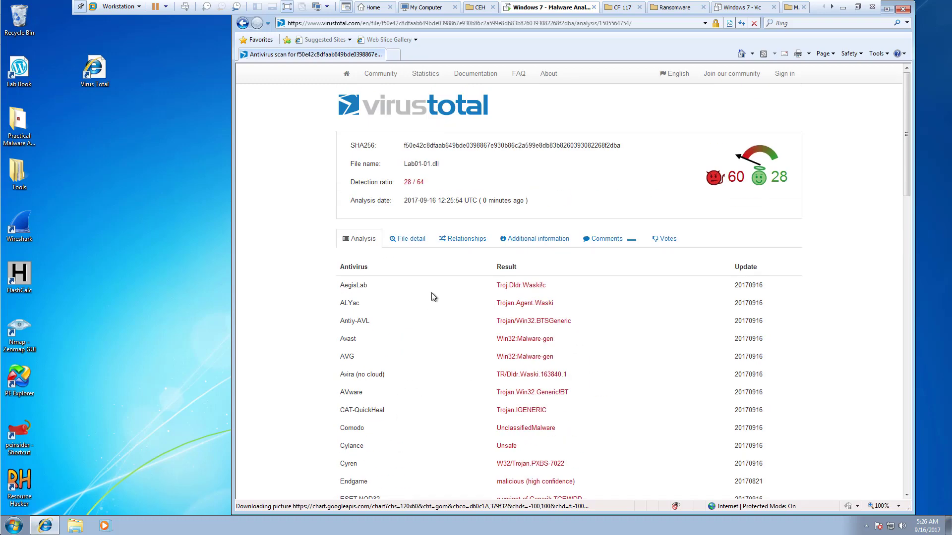
pyautogui.click(403, 239)
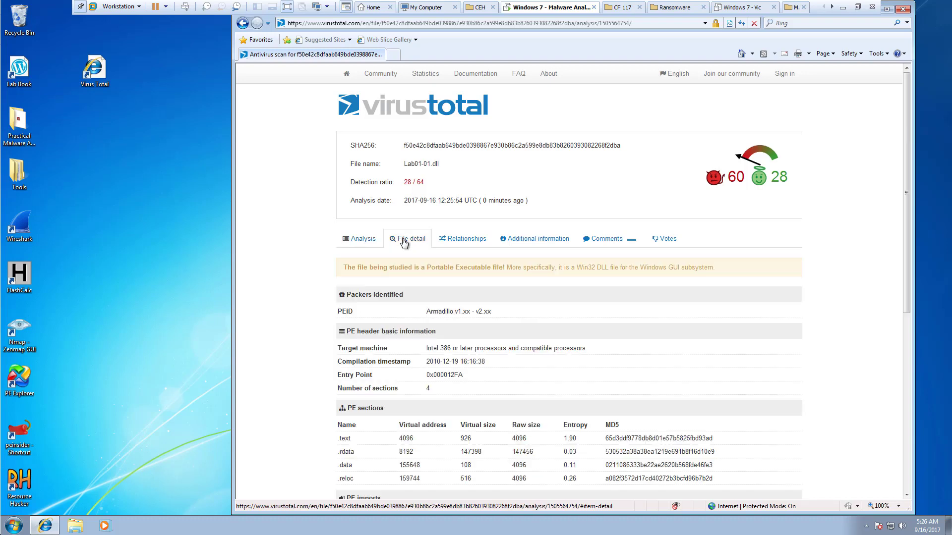
pyautogui.scroll(-3, 429, 303)
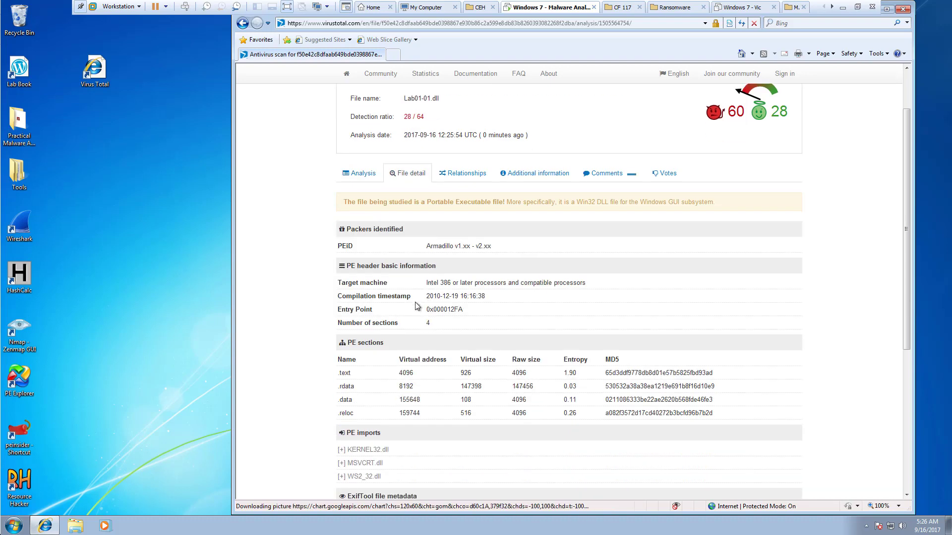
pyautogui.doubleClick(342, 374)
pyautogui.doubleClick(347, 387)
pyautogui.doubleClick(346, 399)
pyautogui.click(332, 418)
# Step: Point out the PEiD packer entry, Armadillo v1.xx - v2.xx, and scroll through the header and ExifTool metadata
pyautogui.scroll(-2, 276, 286)
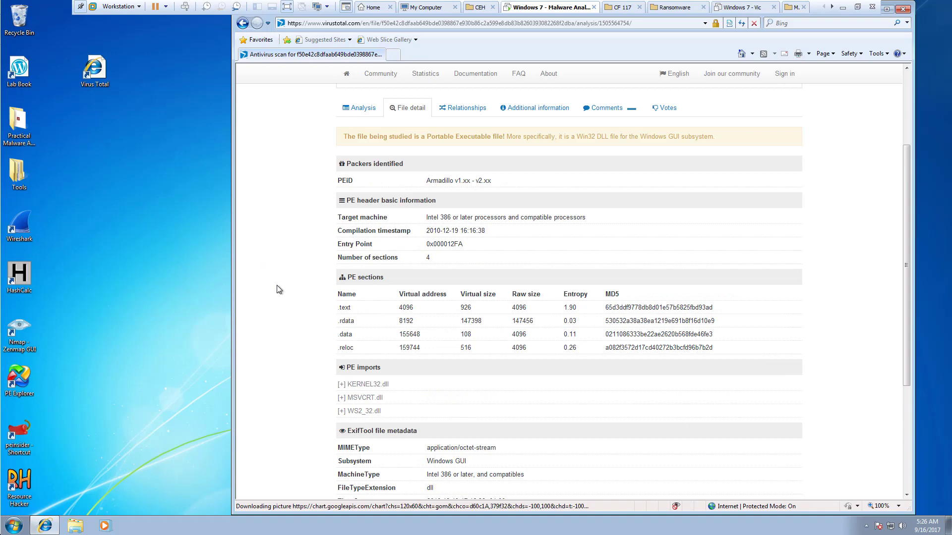
pyautogui.scroll(1, 279, 290)
pyautogui.doubleClick(344, 246)
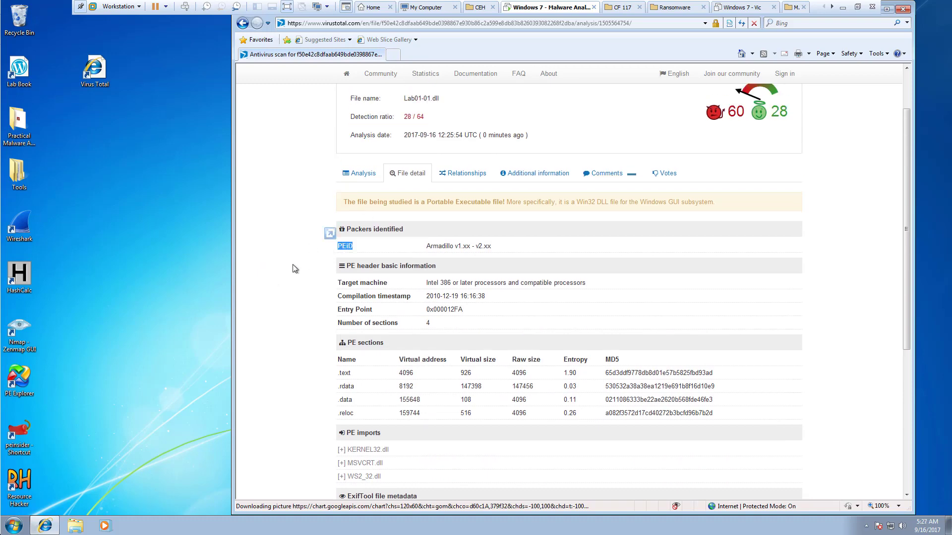
pyautogui.scroll(-4, 298, 279)
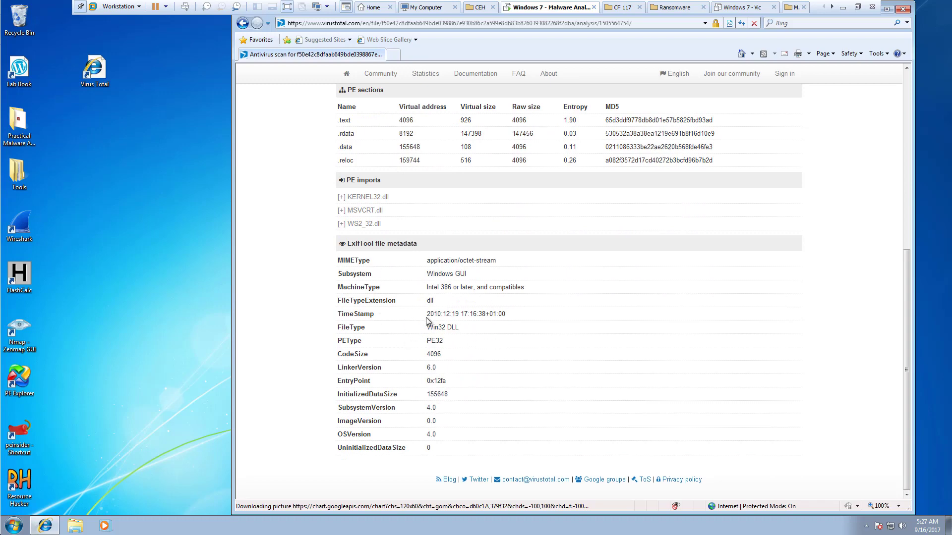
pyautogui.scroll(5, 438, 339)
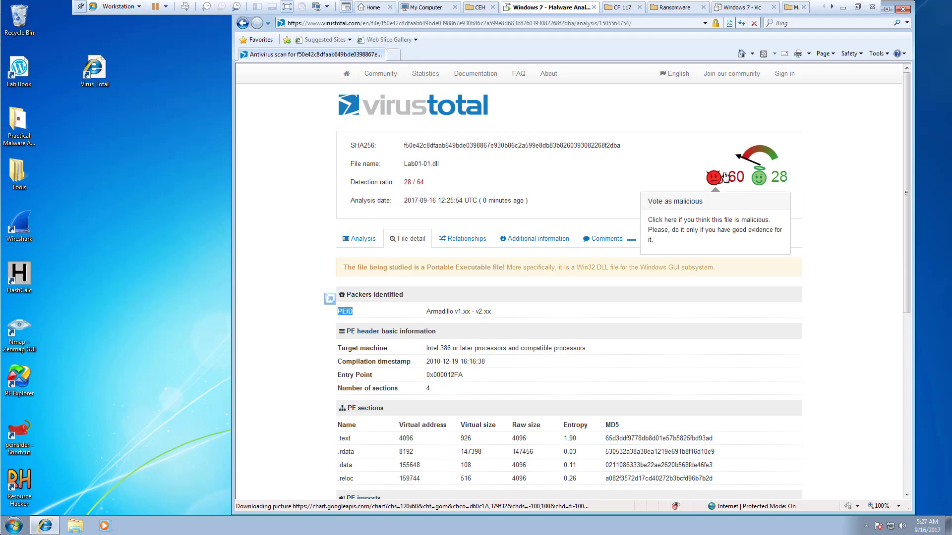
# Step: Check Lab01-01.dll's Relationships and Additional information tabs, then return to the VirusTotal home page
pyautogui.click(442, 243)
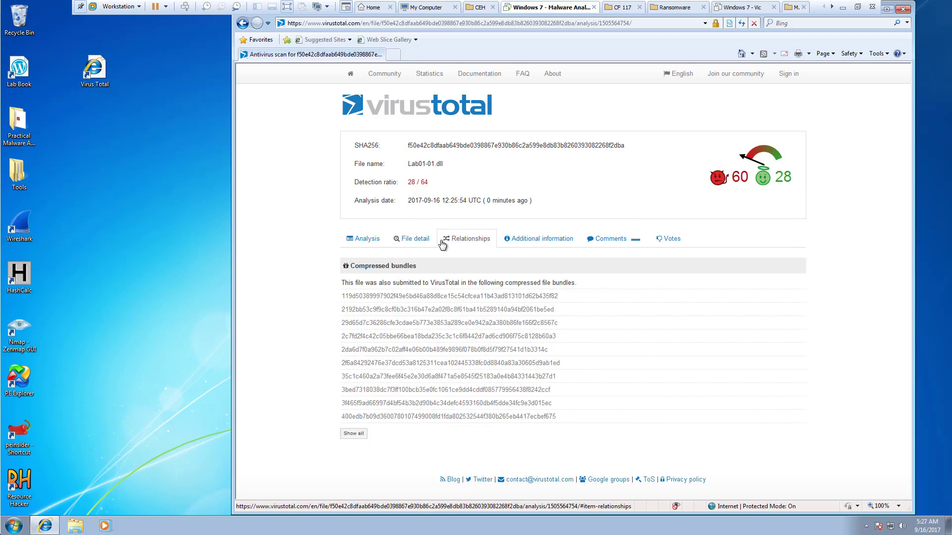
pyautogui.click(547, 240)
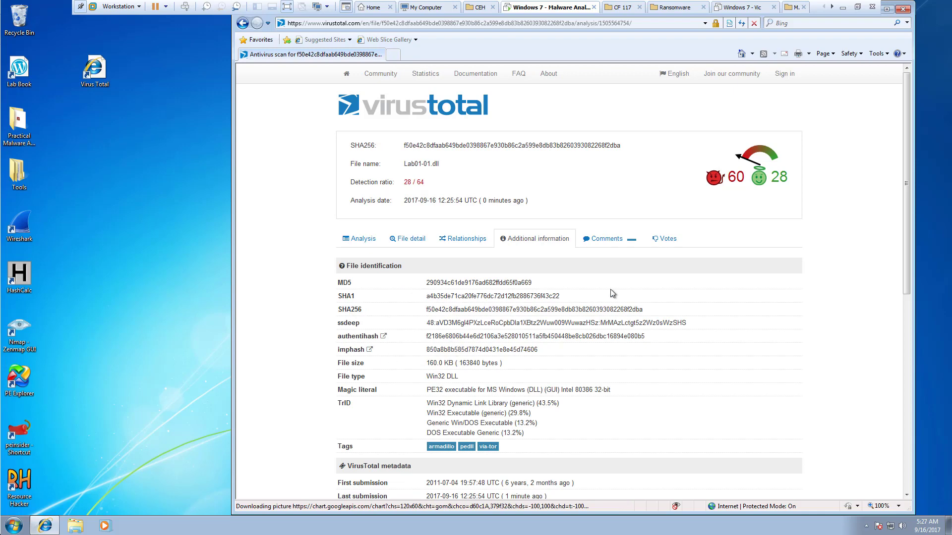
pyautogui.click(347, 78)
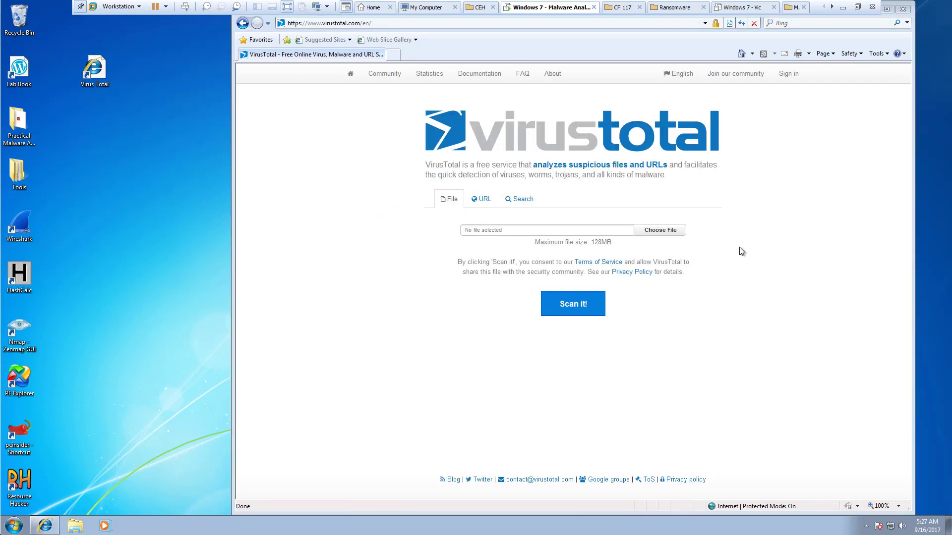
# Step: Upload Lab01-01.exe, note its last analysis timestamp in the notice, and request a reanalysis
pyautogui.click(681, 232)
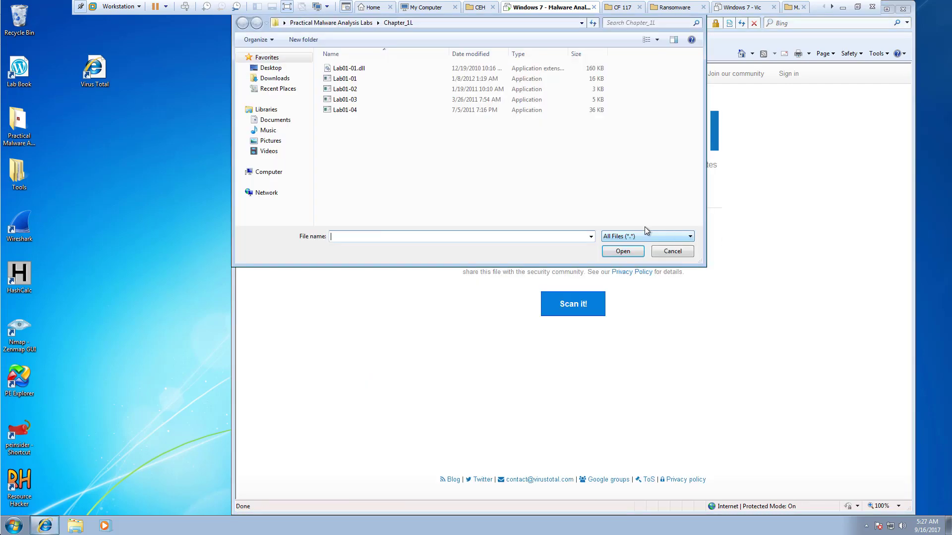
pyautogui.doubleClick(356, 79)
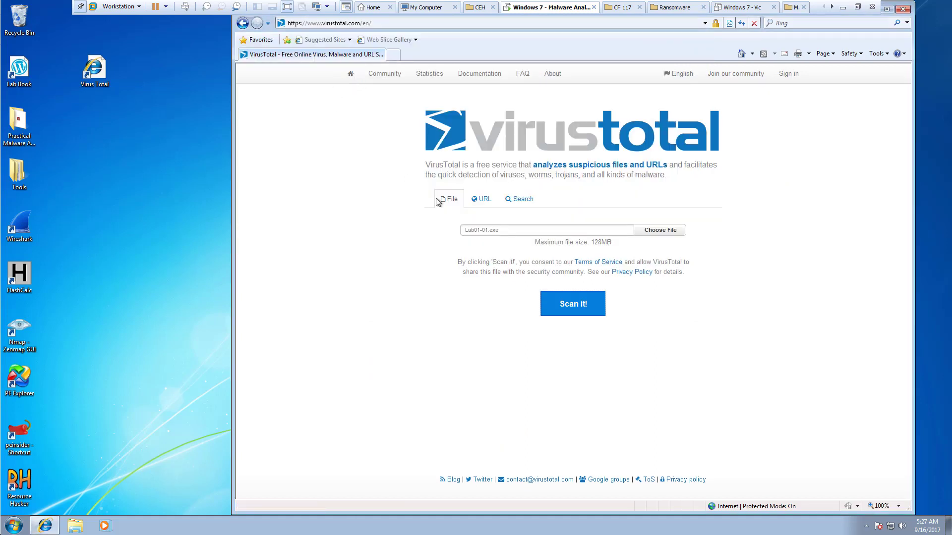
pyautogui.click(573, 309)
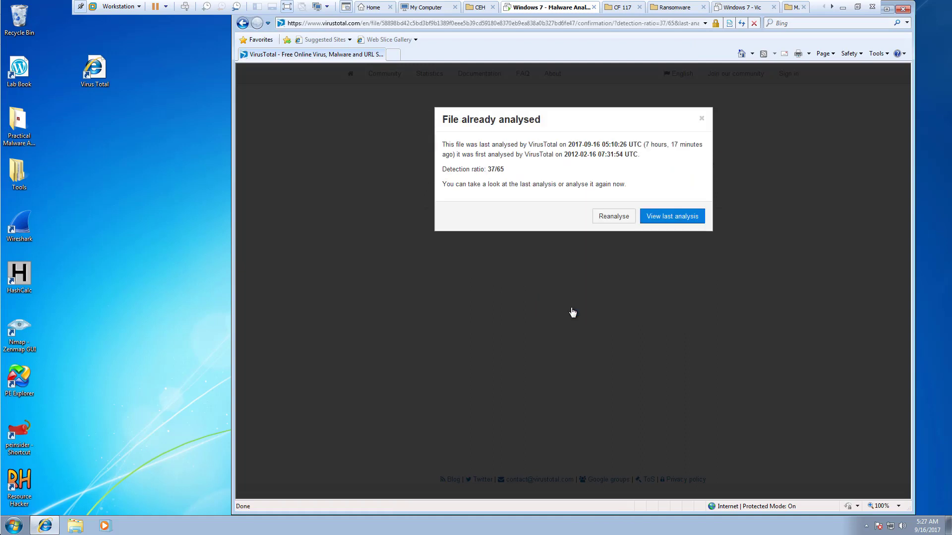
pyautogui.moveTo(560, 144); pyautogui.dragTo(641, 148)
pyautogui.click(710, 179)
pyautogui.click(613, 217)
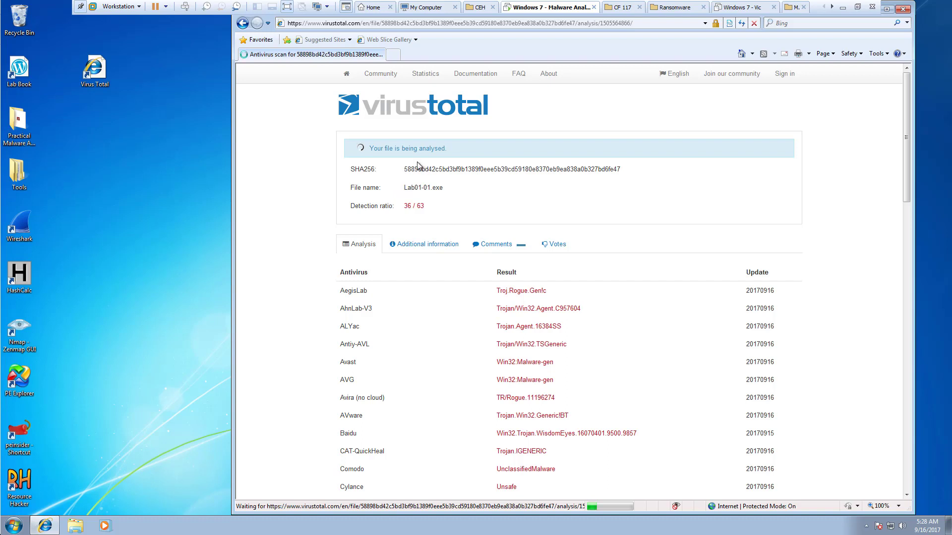
# Step: Point out Lab01-01.exe's SHA256 hash and its 37 / 64 detection ratio
pyautogui.moveTo(407, 169); pyautogui.dragTo(622, 146)
pyautogui.click(499, 183)
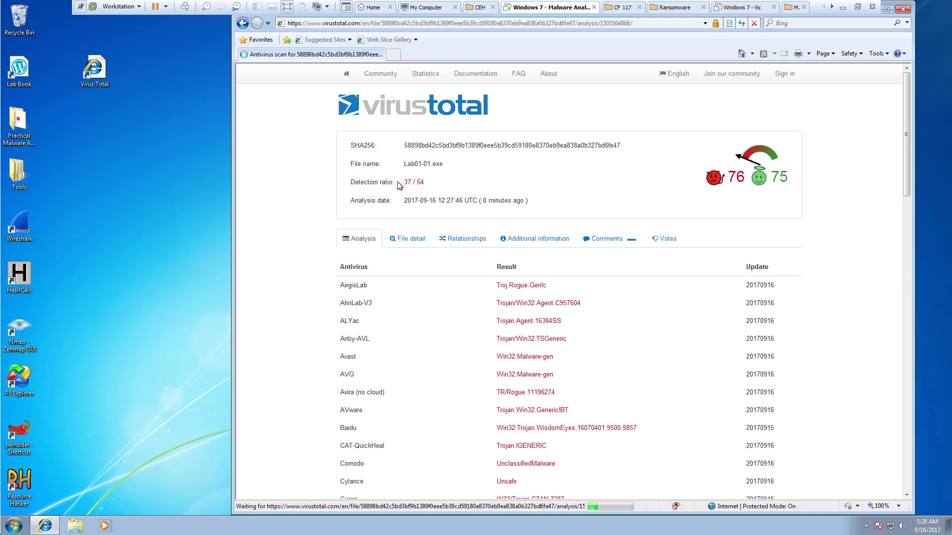
pyautogui.moveTo(404, 182); pyautogui.dragTo(429, 184)
# Step: Scroll through the antivirus verdicts, including clean BitDefender, then show the EXE's PE file details
pyautogui.scroll(-1, 344, 379)
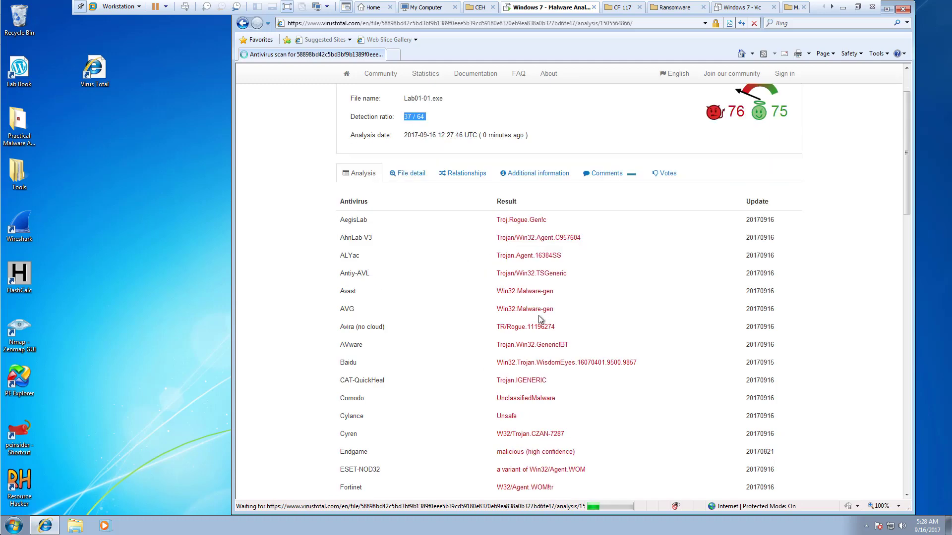
pyautogui.scroll(-3, 540, 320)
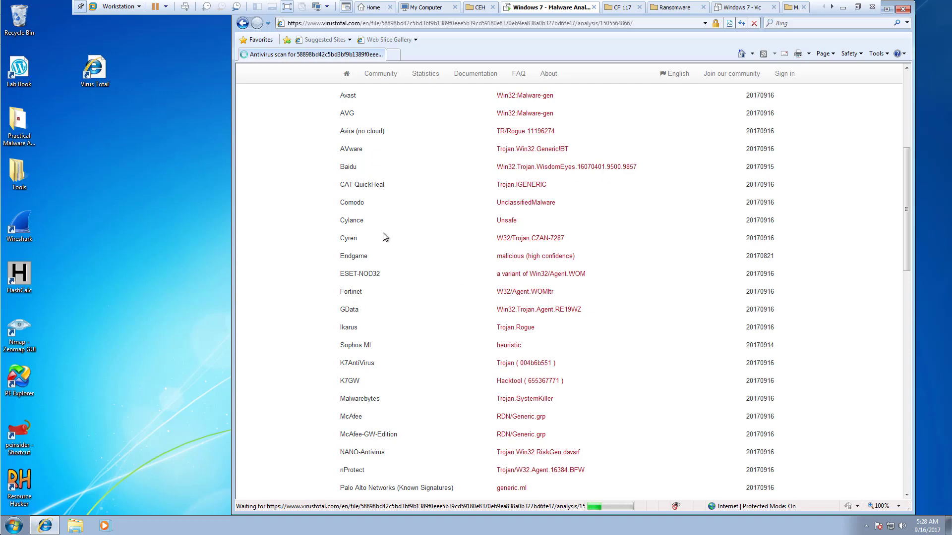
pyautogui.scroll(-5, 360, 262)
pyautogui.scroll(-7, 360, 263)
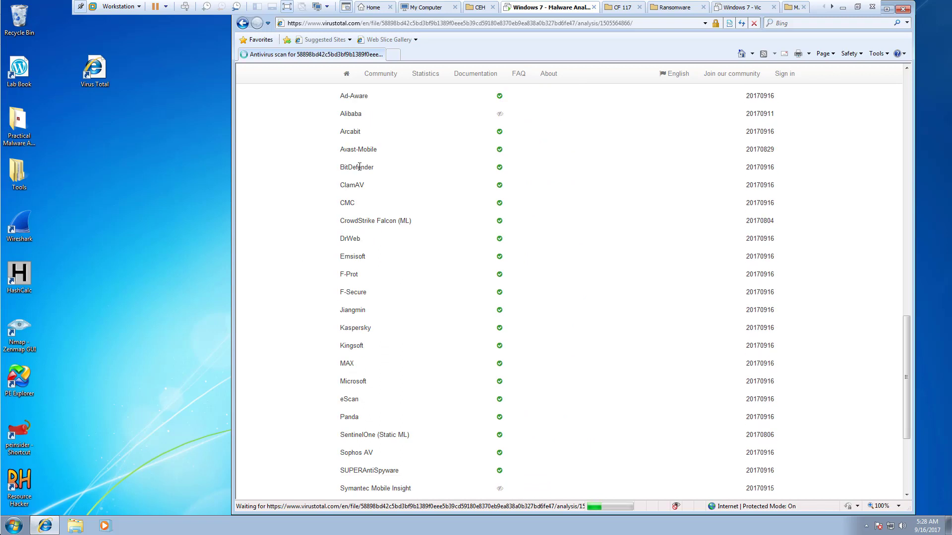
pyautogui.doubleClick(357, 167)
pyautogui.scroll(7, 497, 344)
pyautogui.scroll(10, 497, 344)
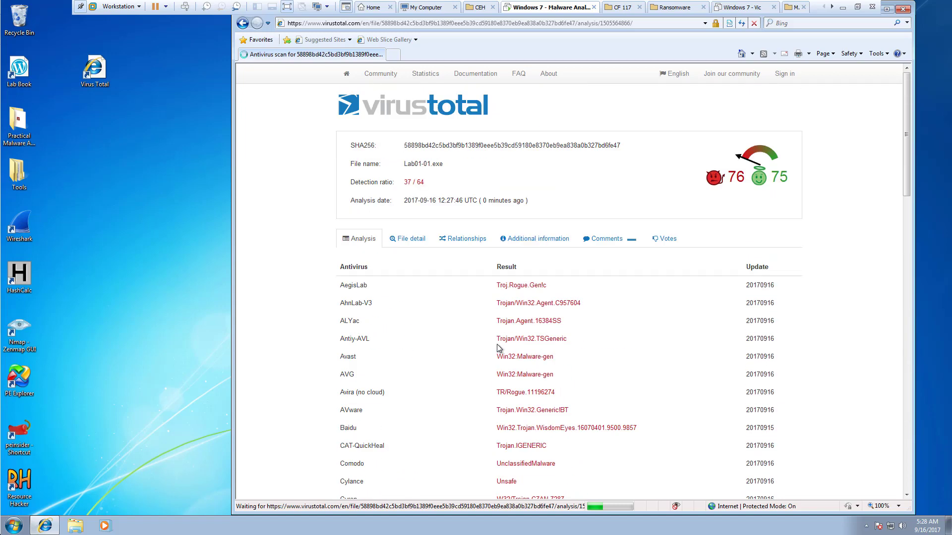
pyautogui.click(406, 240)
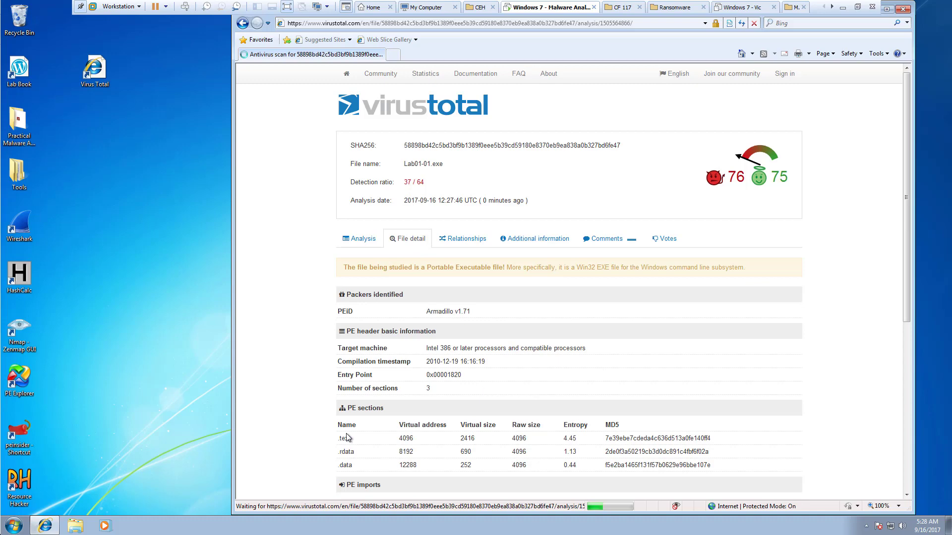
# Step: Open Lab01-01.exe's Additional information and scroll through its MD5, SHA1, SHA256 hashes, 16.0 KB size and file names
pyautogui.click(475, 243)
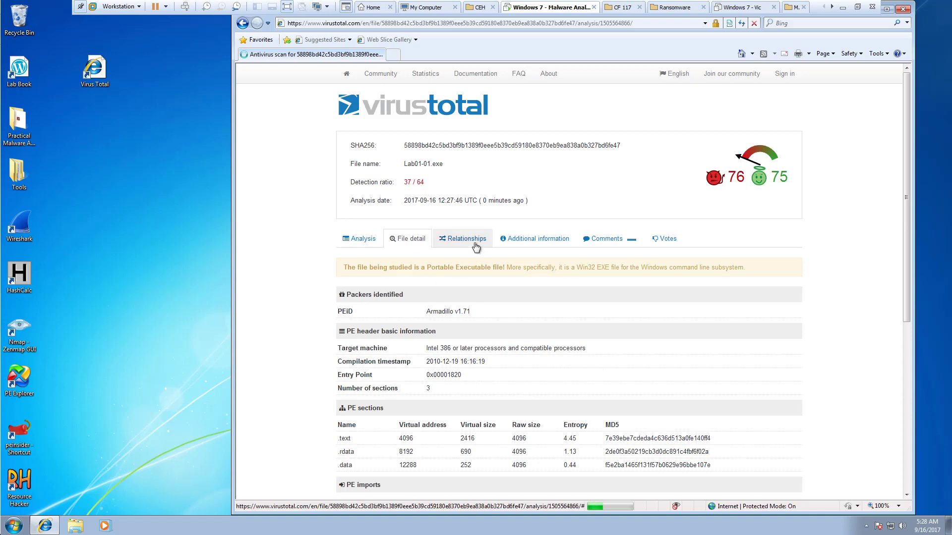
pyautogui.click(546, 244)
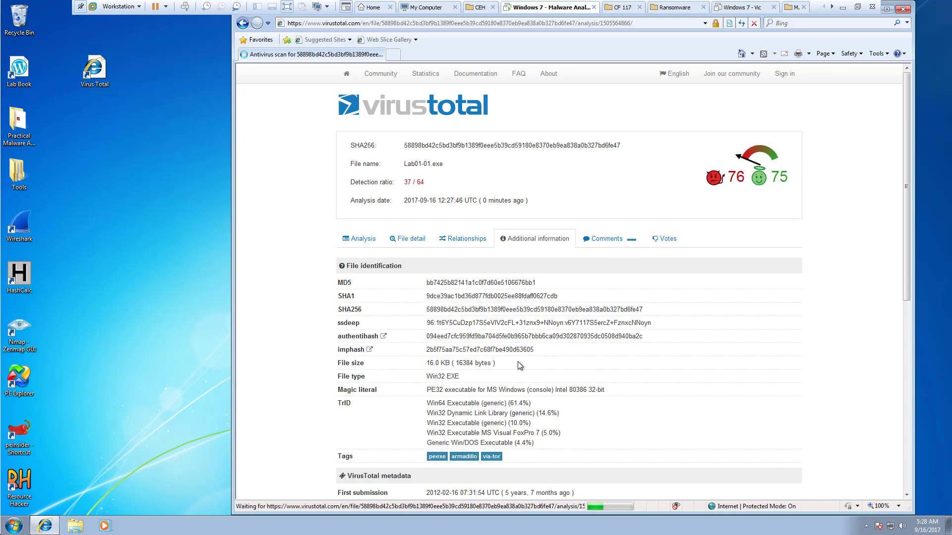
pyautogui.scroll(-4, 519, 366)
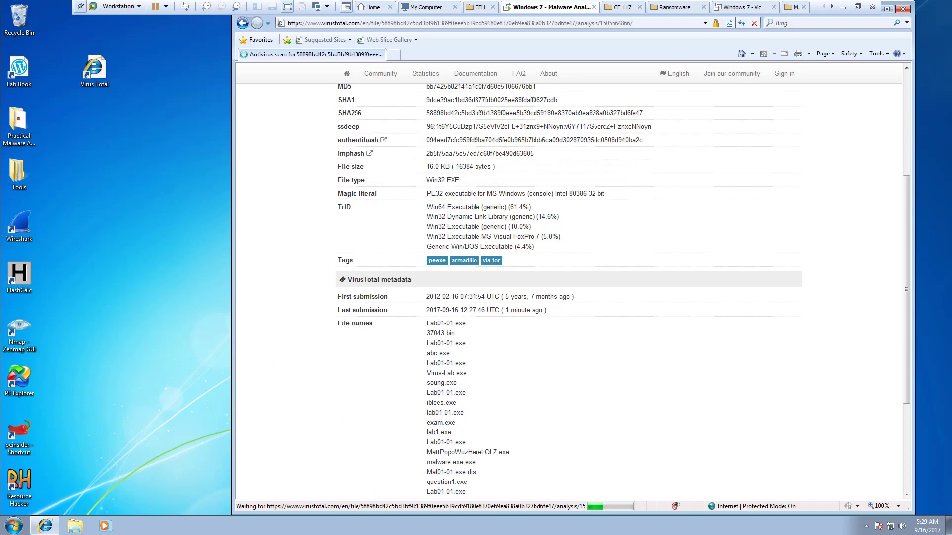
pyautogui.scroll(4, 449, 360)
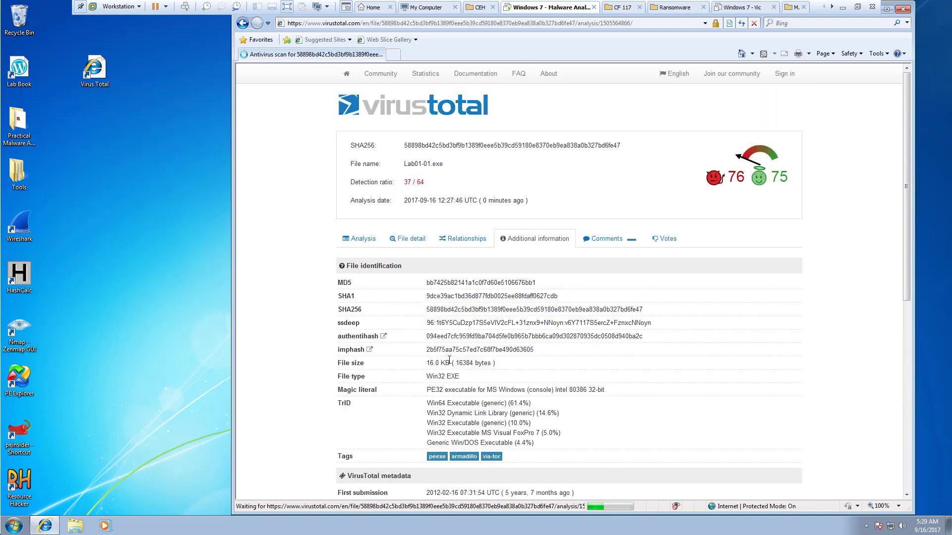